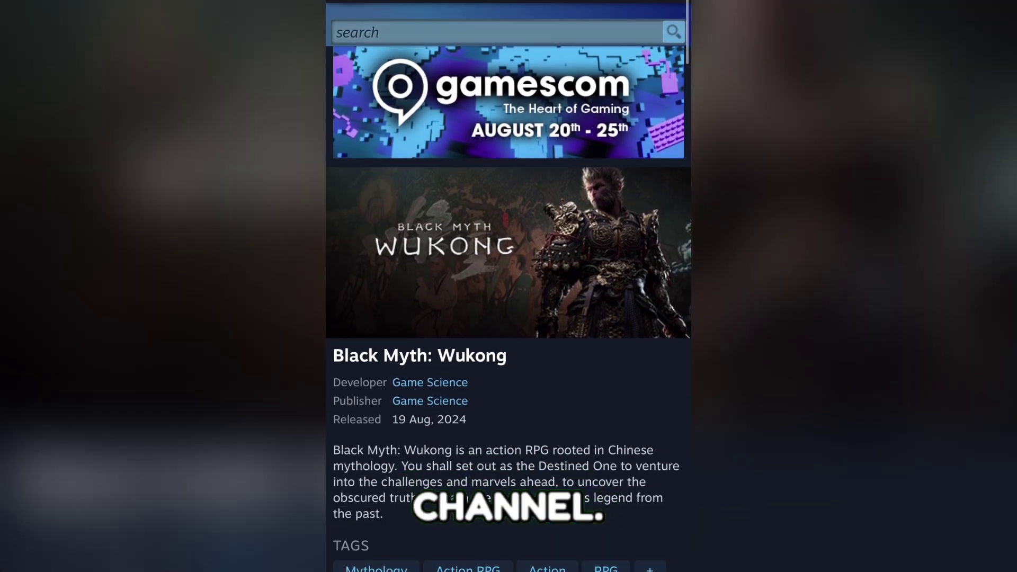
scroll(509, 318, "down", 2)
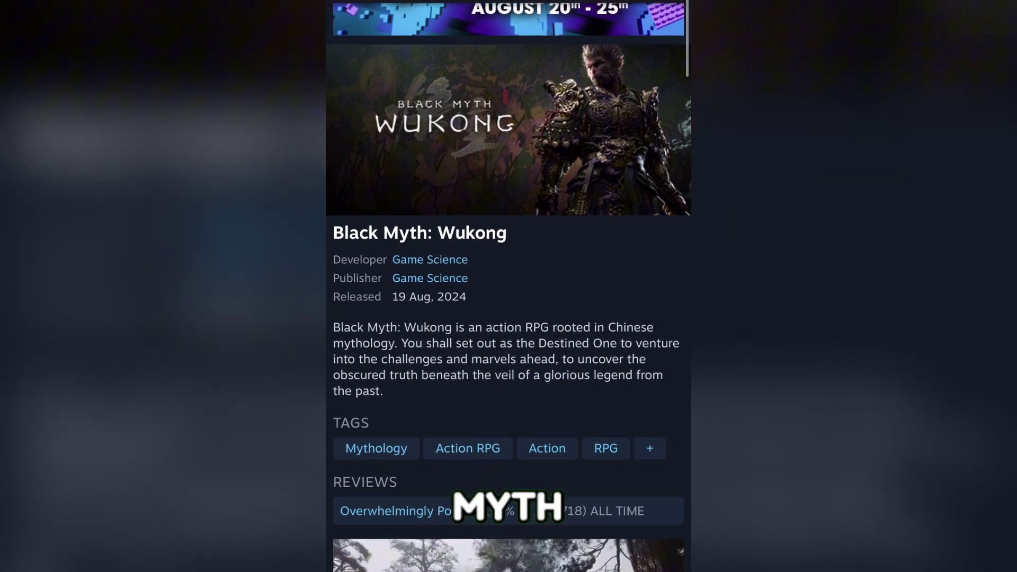
scroll(508, 318, "down", 2)
scroll(509, 318, "down", 2)
scroll(509, 317, "down", 1)
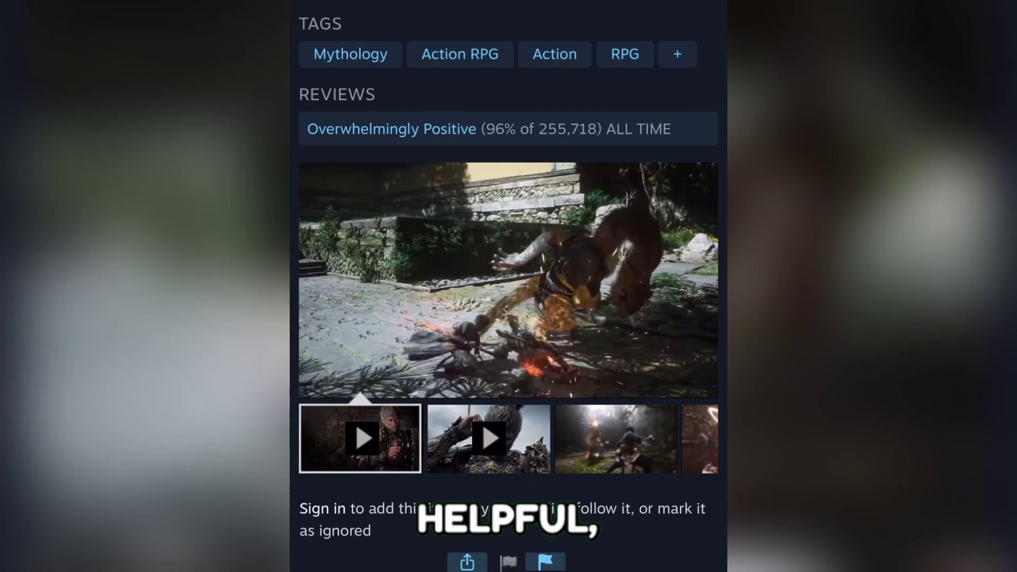
Play the second Black Myth: Wukong trailer from the store page's media gallery
left_click(493, 457)
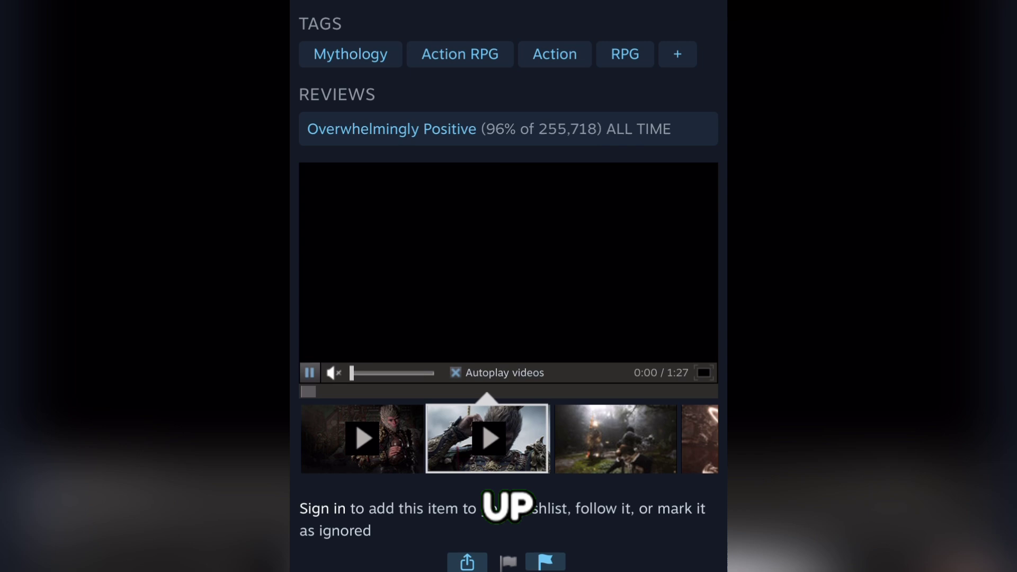